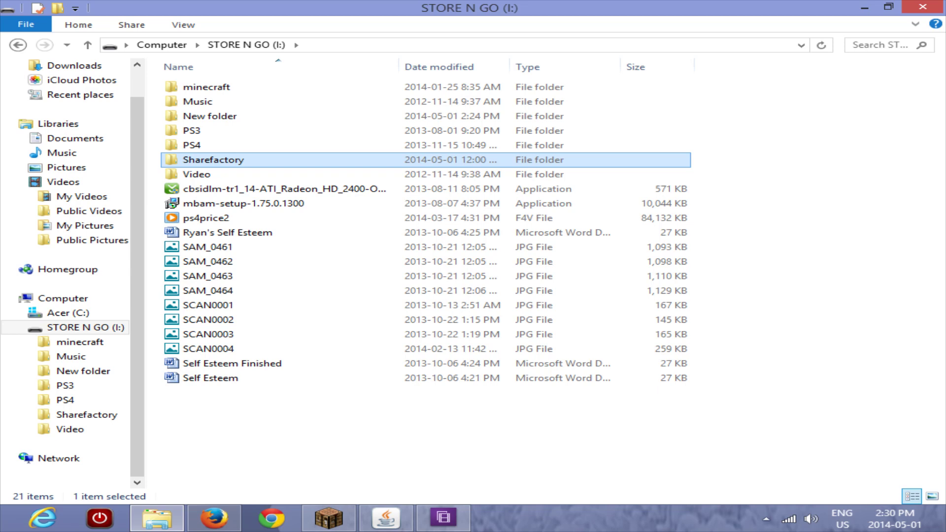
# - Open the Sharefactory folder on the STORE N GO (I:) USB drive to reach its Music MP3s
pyautogui.press('Return')
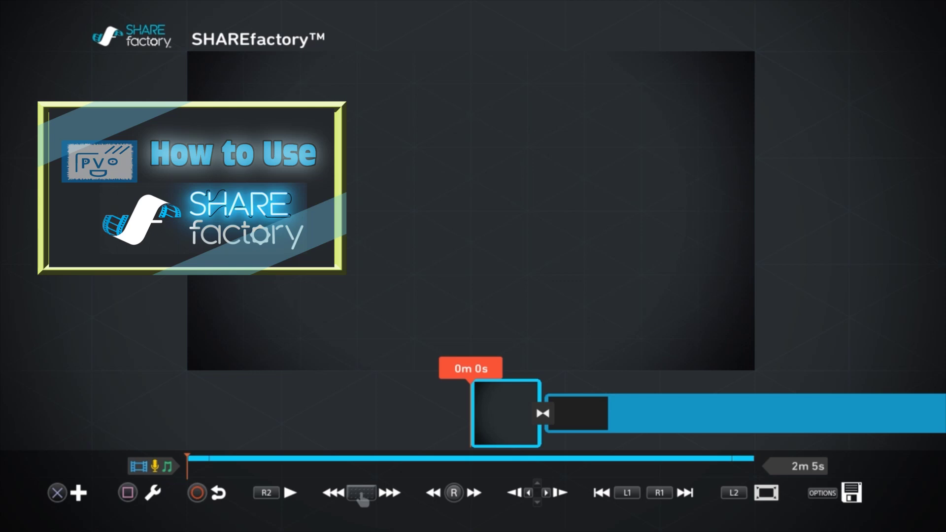
# - Bring up the add menu on the SHAREfactory project timeline
pyautogui.press('Return')
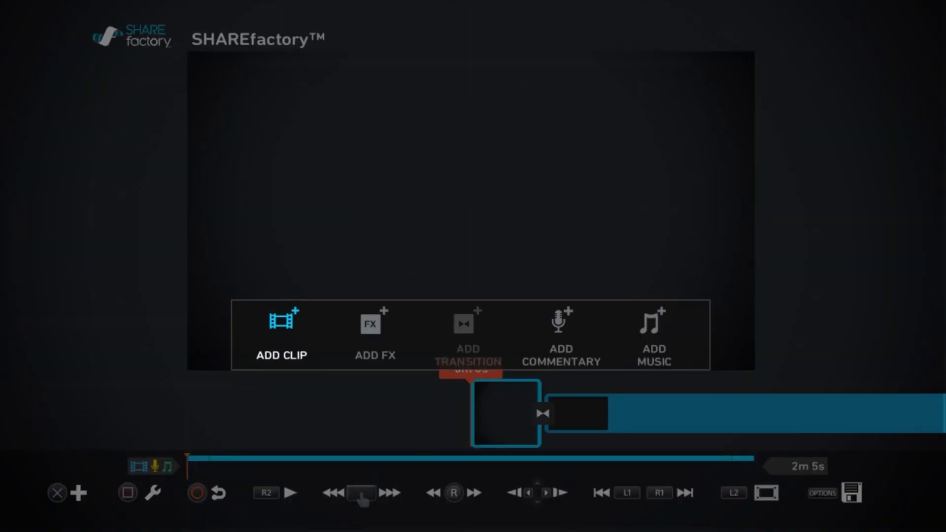
# - Choose Add Music and list the USB drive's music files through USB Import
pyautogui.press('Left')
pyautogui.press('Return')
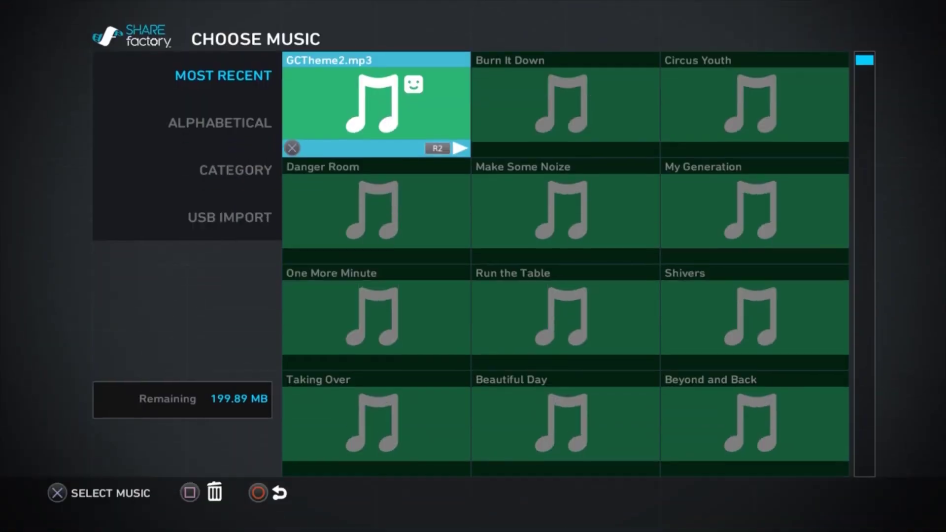
pyautogui.press('Left')
pyautogui.press('Down')
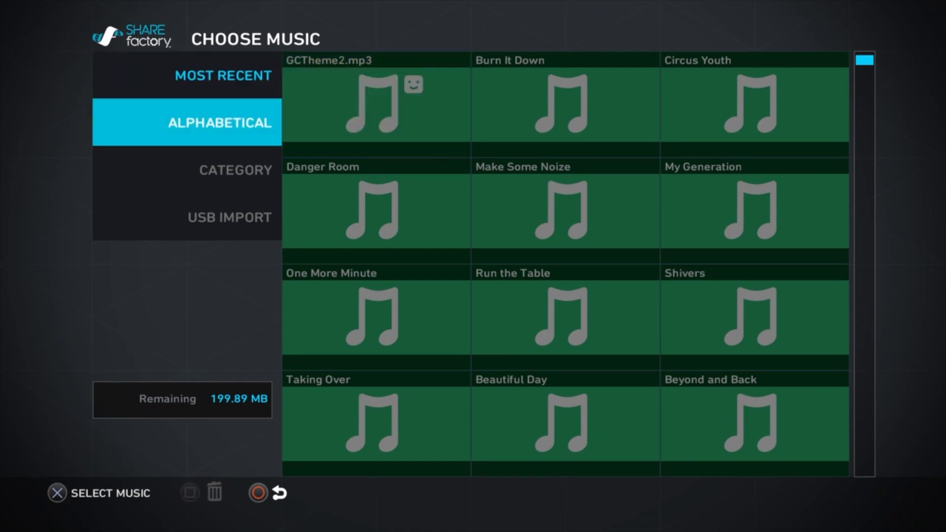
pyautogui.press('Down')
pyautogui.press('Down')
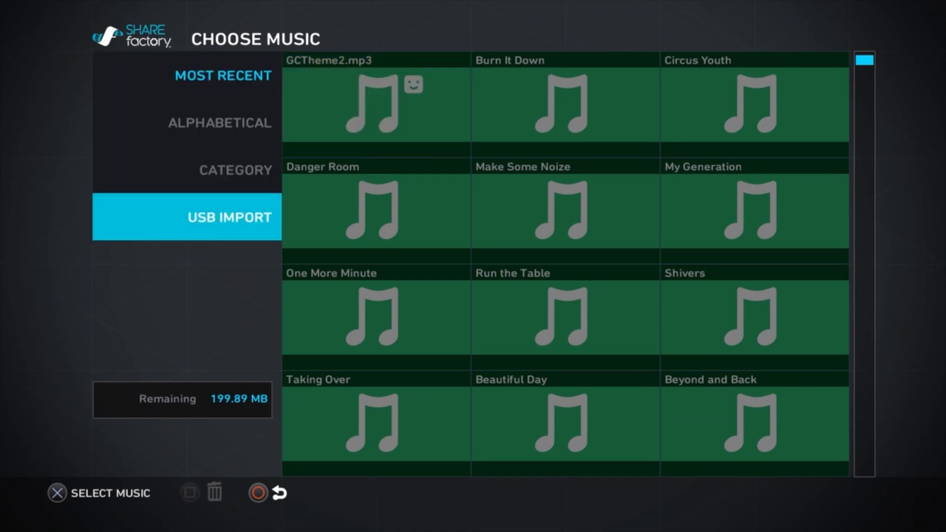
pyautogui.press('Return')
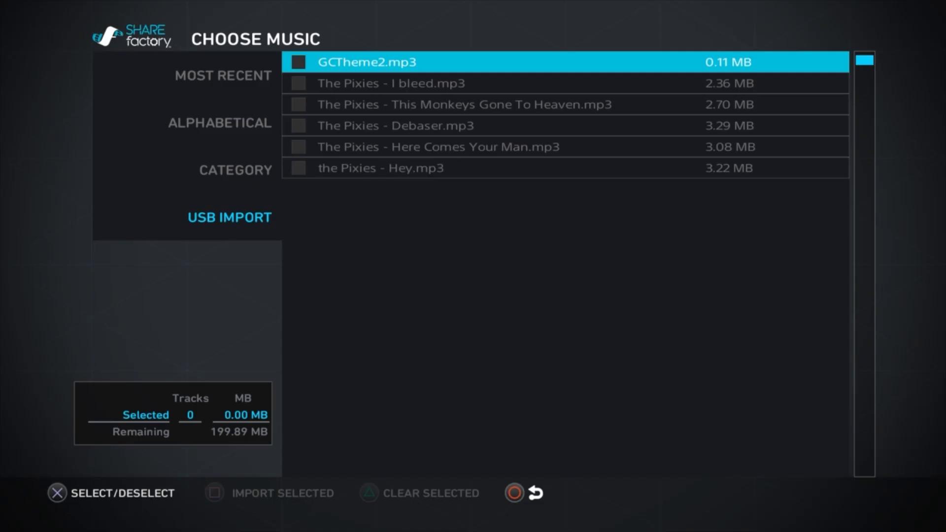
# - Mark the Pixies tracks I bleed, This Monkeys Gone To Heaven and Debaser for import
pyautogui.press('Down')
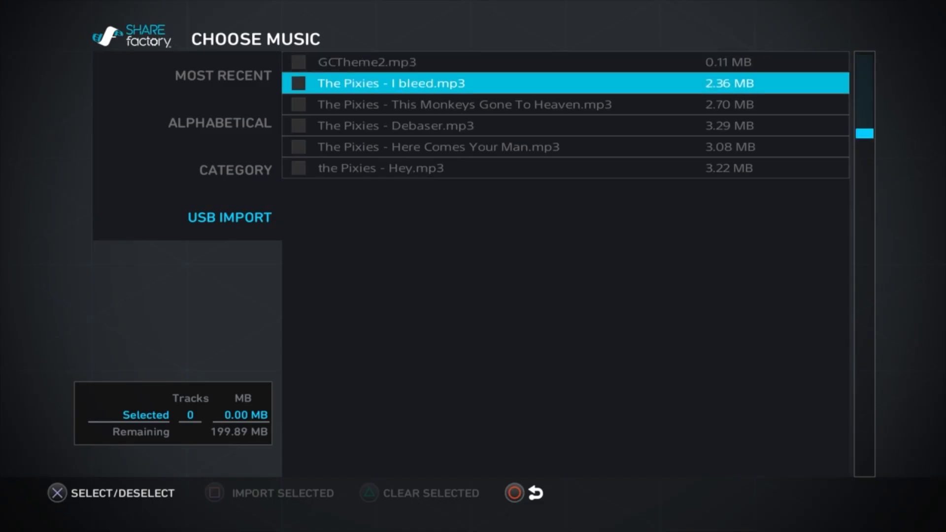
pyautogui.press('Up')
pyautogui.press('Down')
pyautogui.press('Return')
pyautogui.press('Down')
pyautogui.press('Return')
pyautogui.press('Down')
pyautogui.press('Return')
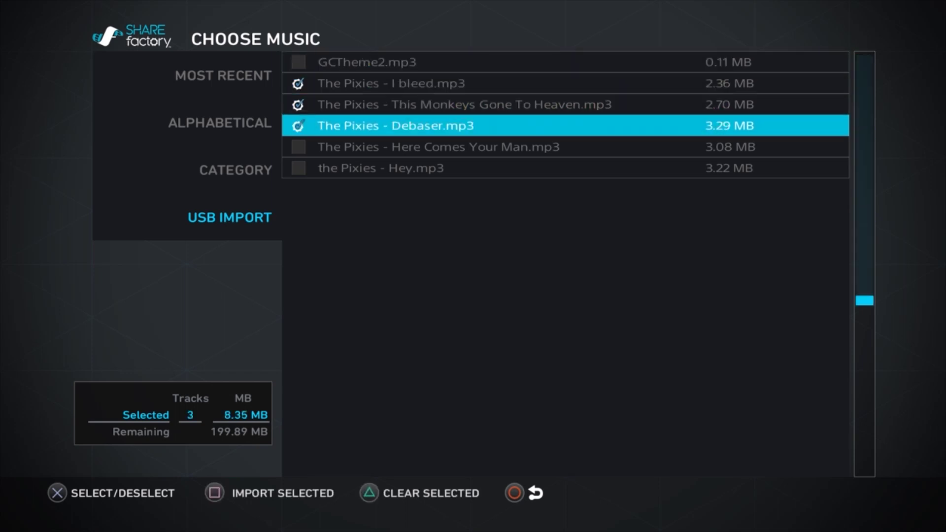
# - Mark Here Comes Your Man and Hey, then import all five selected tracks
pyautogui.press('Down')
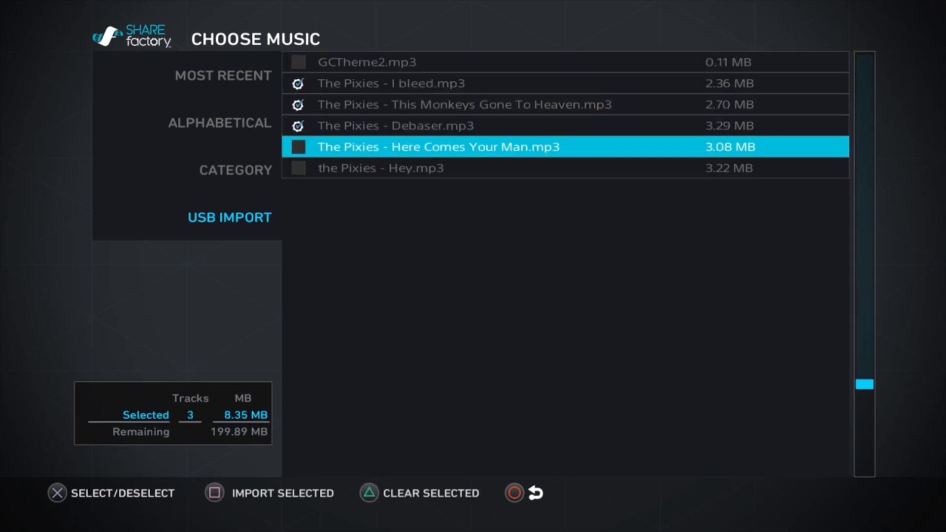
pyautogui.press('Return')
pyautogui.press('Down')
pyautogui.press('Return')
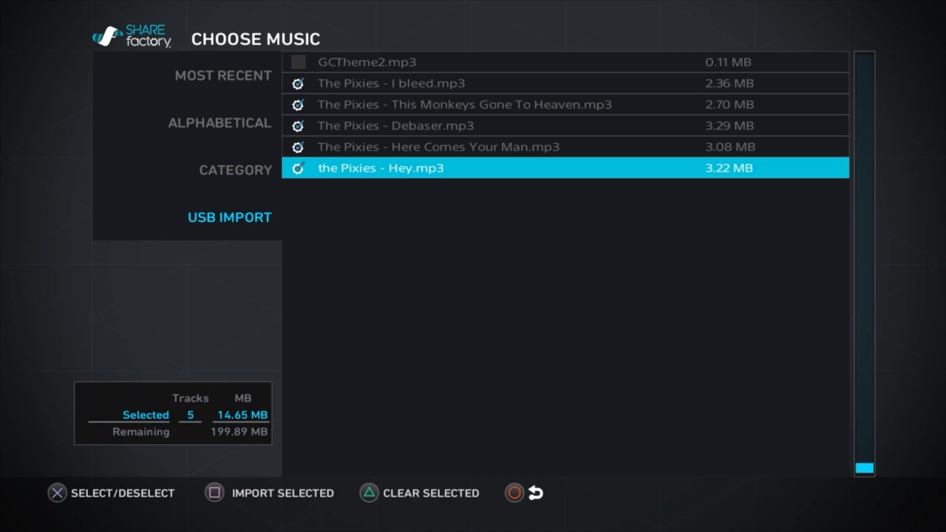
pyautogui.press('s')
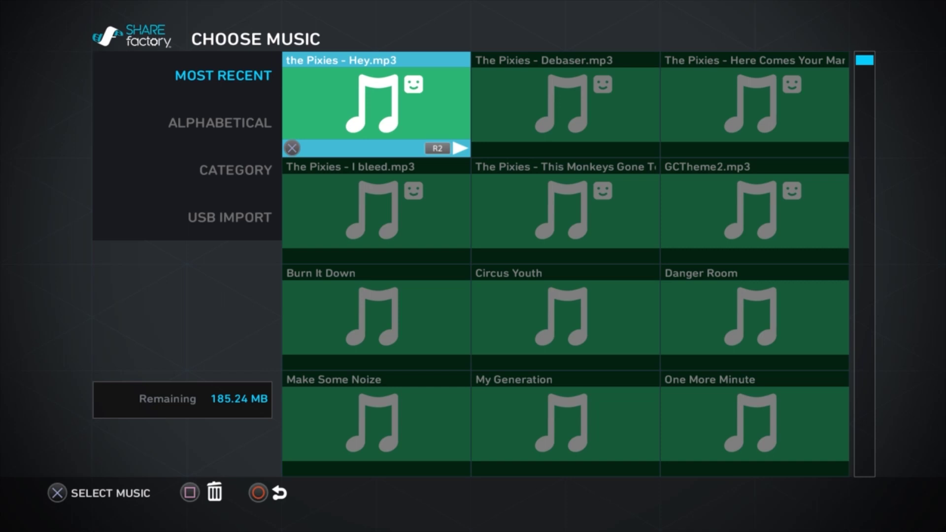
# - Select 'The Pixies - I bleed.mp3' under Most Recent to place it on the timeline
pyautogui.press('Right')
pyautogui.press('Right')
pyautogui.press('Down')
pyautogui.press('Left')
pyautogui.press('Left')
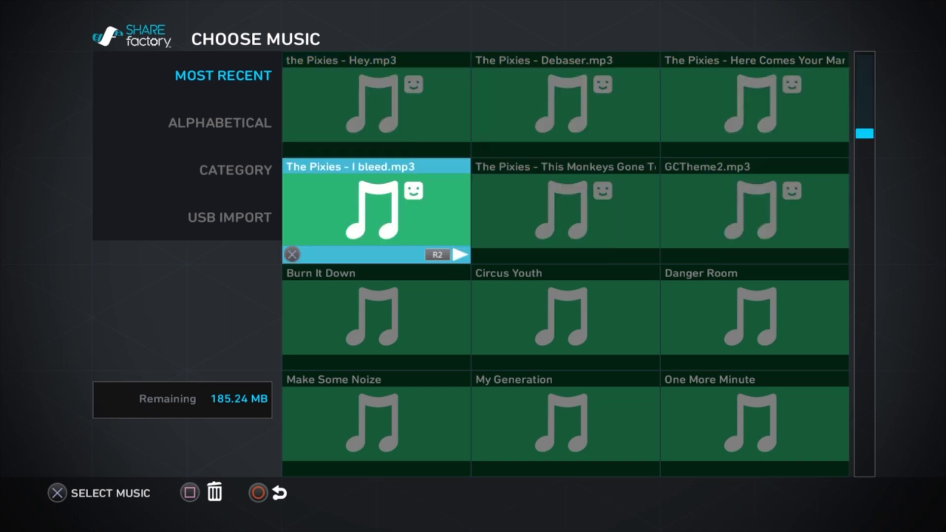
pyautogui.press('Return')
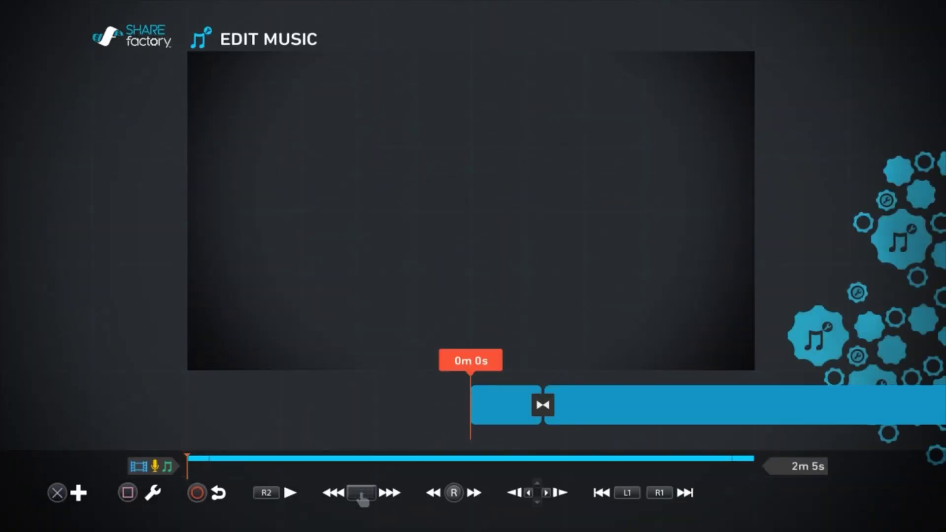